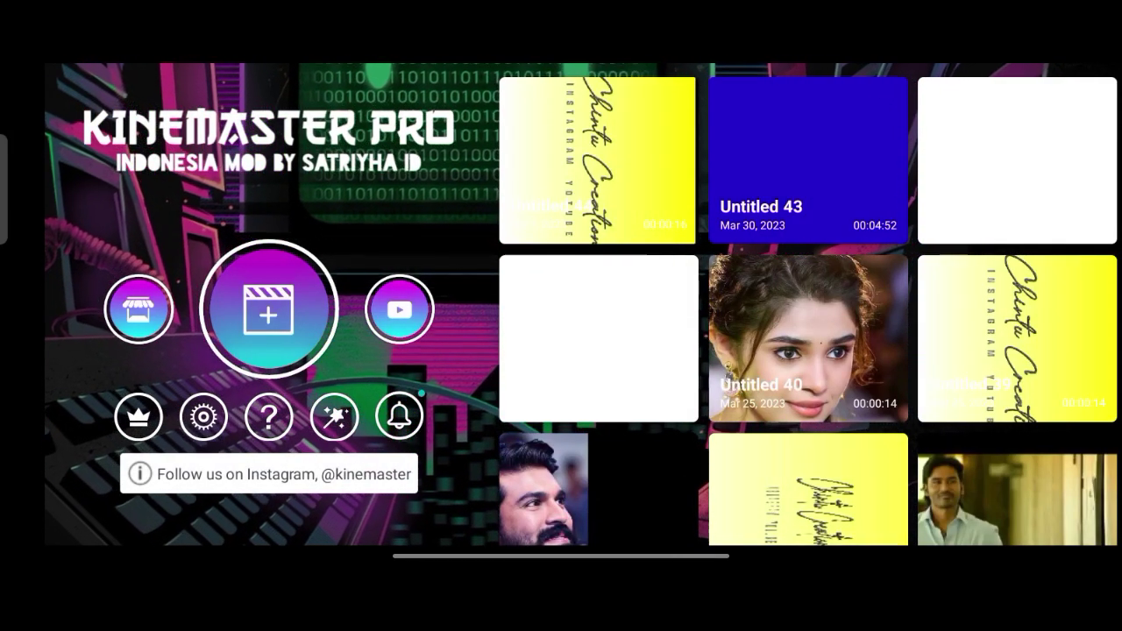
Start a new 9:16 project with a black solid-colour background clip
click(268, 309)
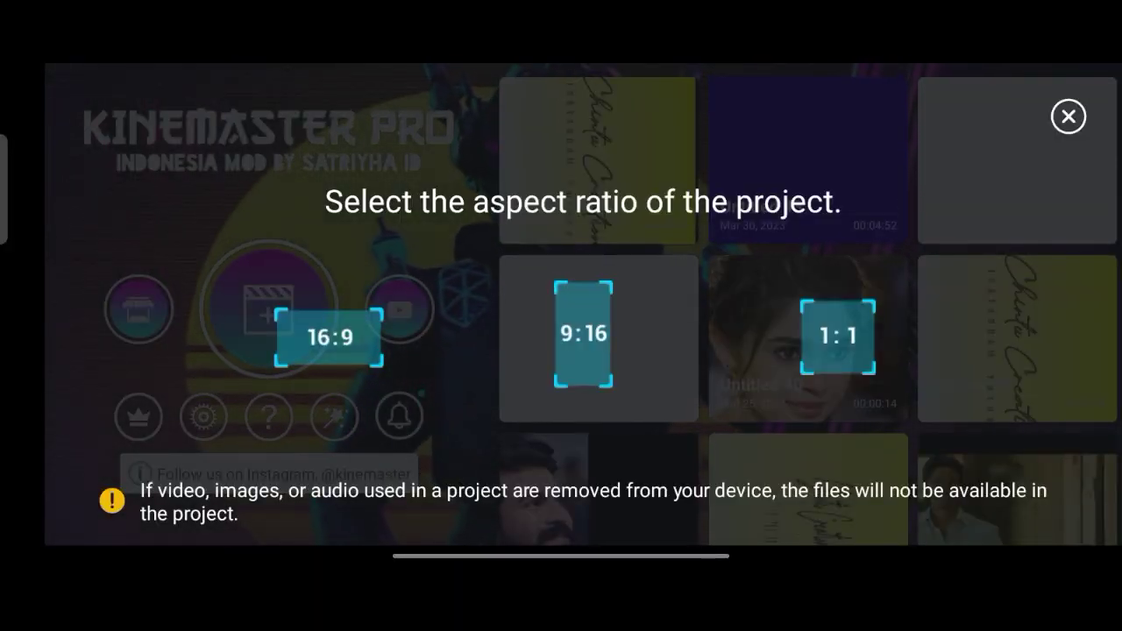
click(583, 333)
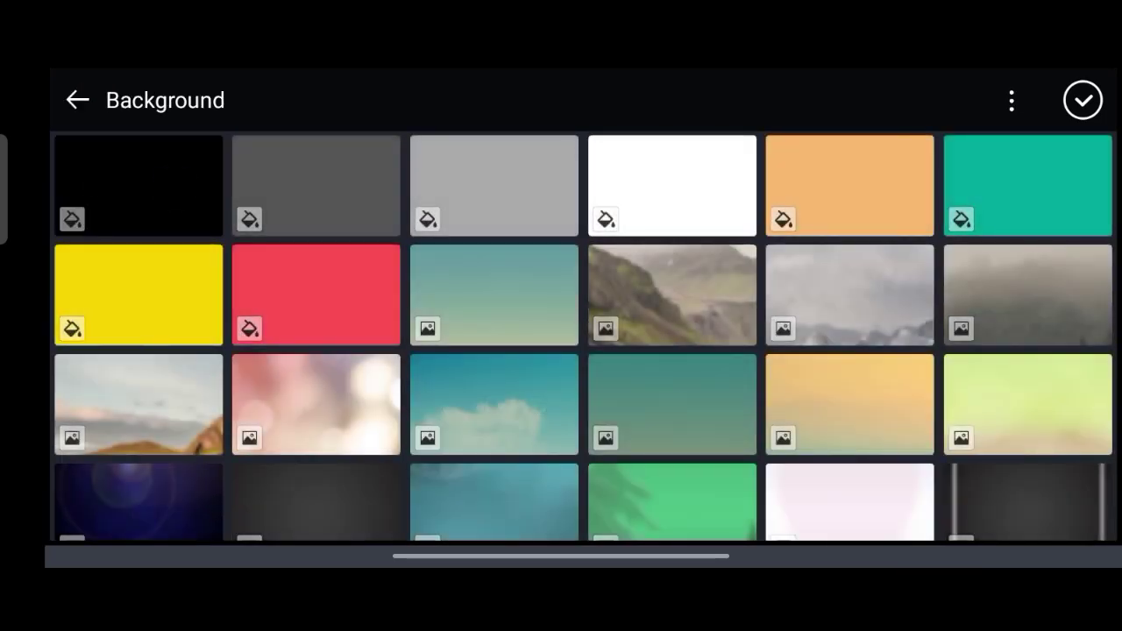
click(138, 184)
Stretch the black background clip to about 32 seconds and confirm it
click(584, 406)
drag(624, 415, 932, 416)
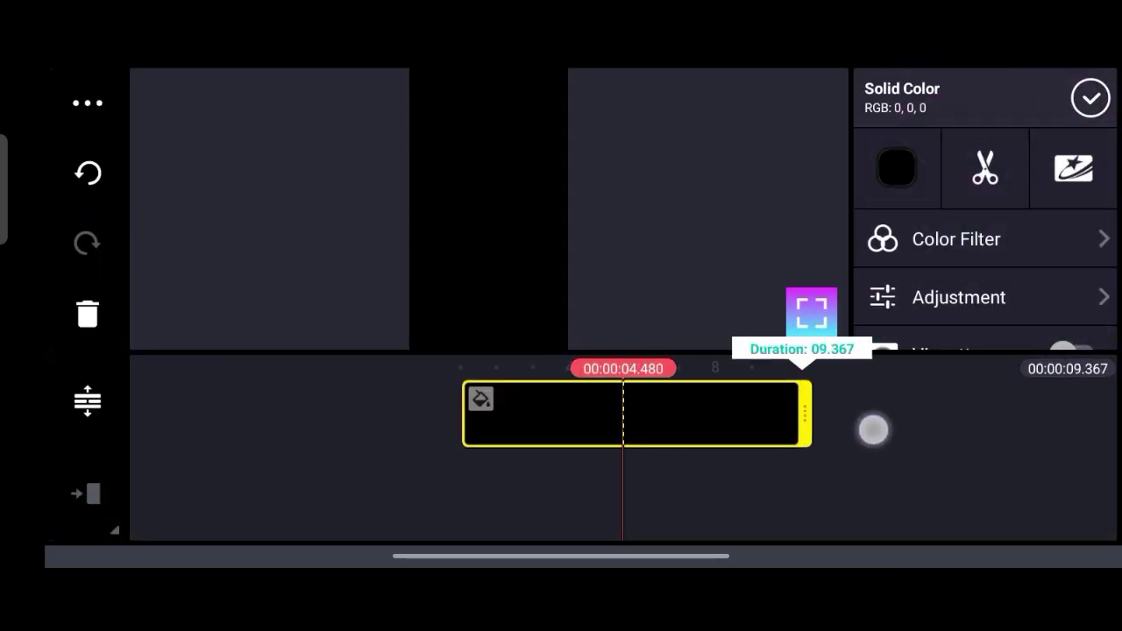
drag(631, 429, 871, 443)
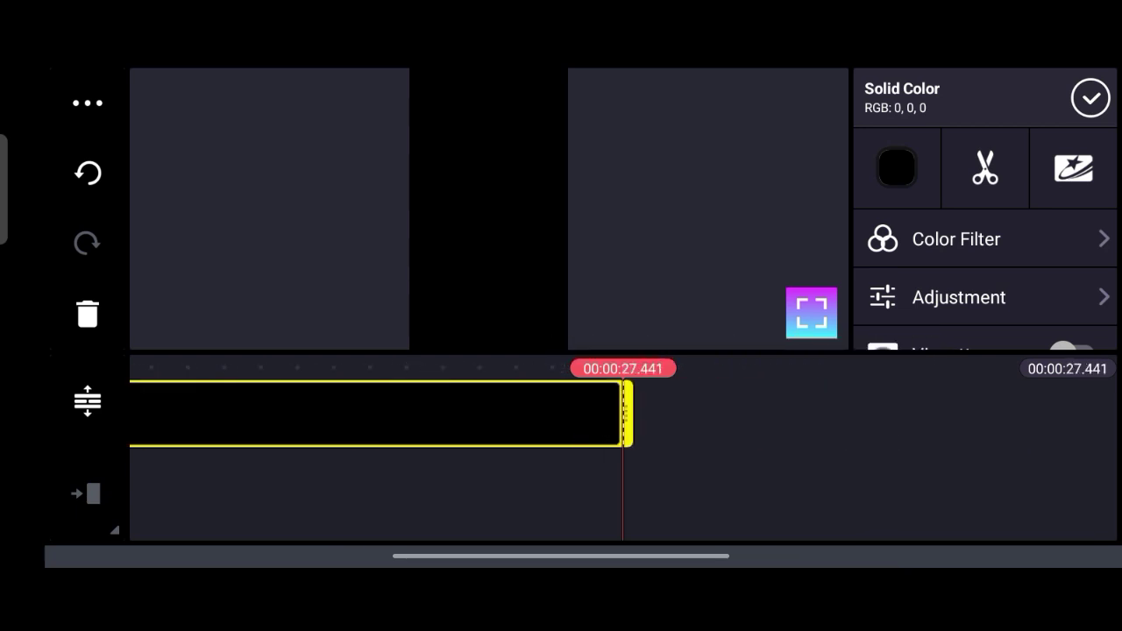
drag(631, 430, 793, 431)
drag(789, 470, 1104, 470)
click(1090, 98)
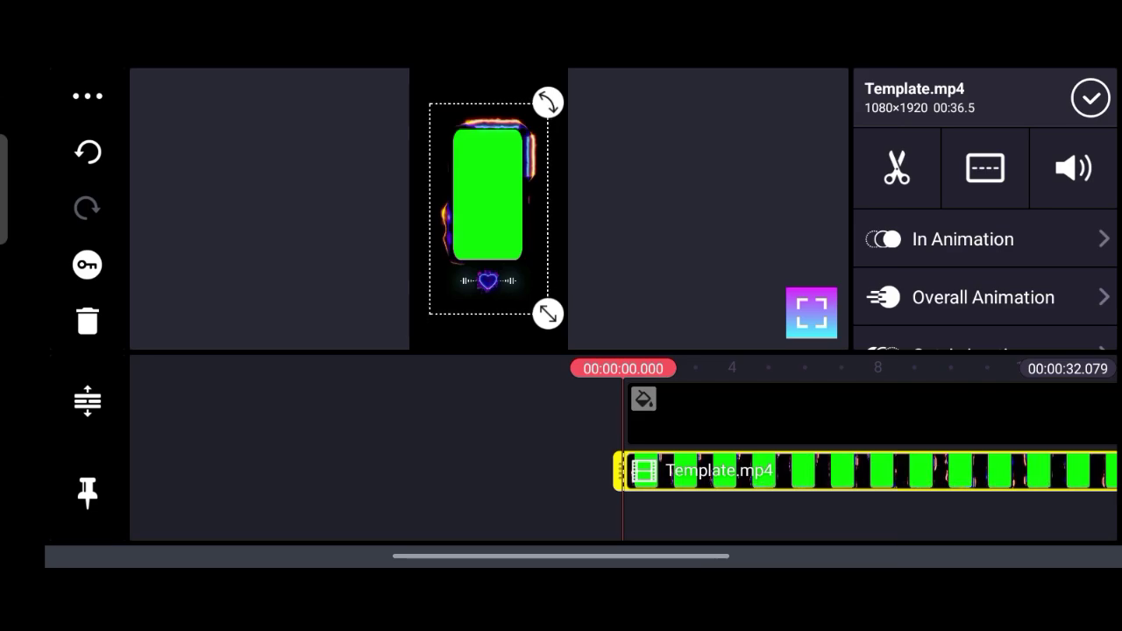
Set the Template.mp4 layer's split screen to full frame so it fills the portrait view
click(984, 167)
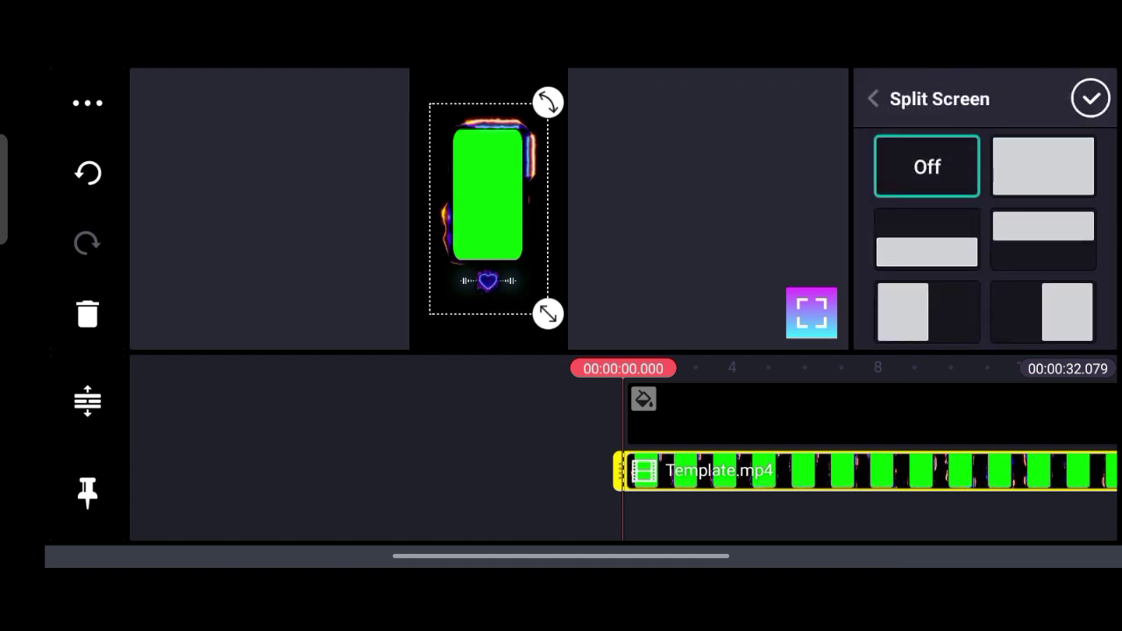
click(1043, 167)
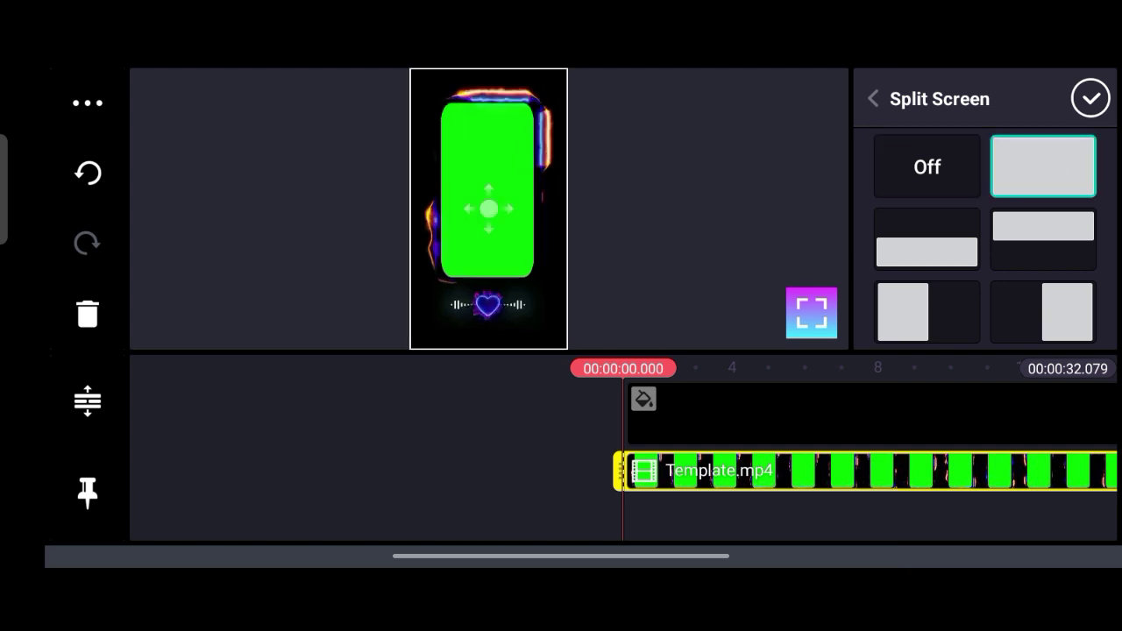
click(1089, 98)
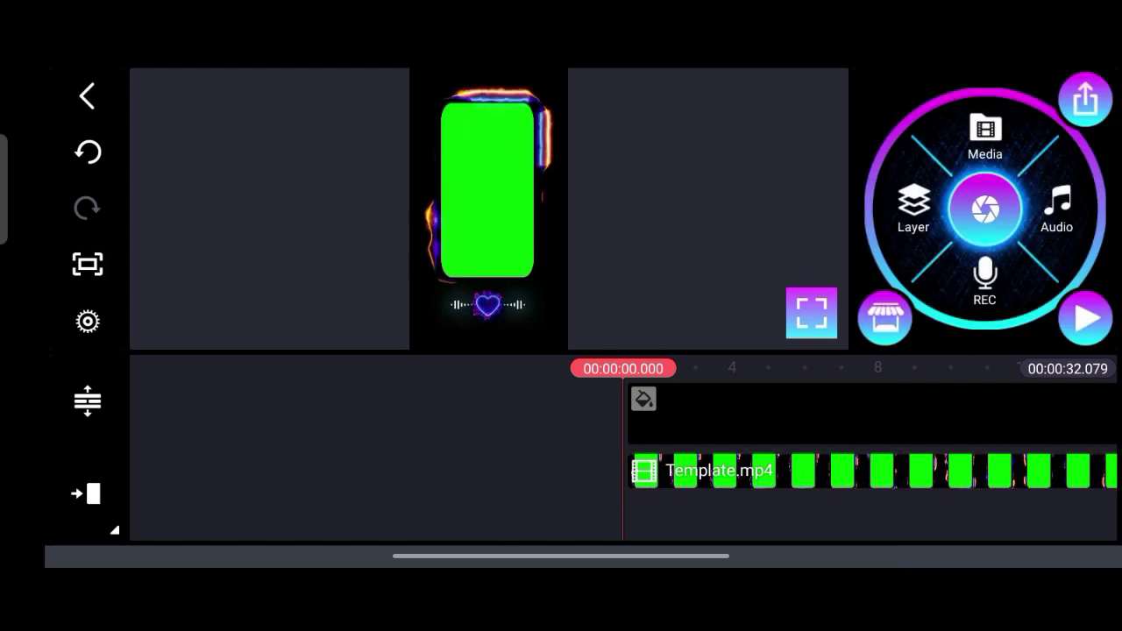
click(913, 206)
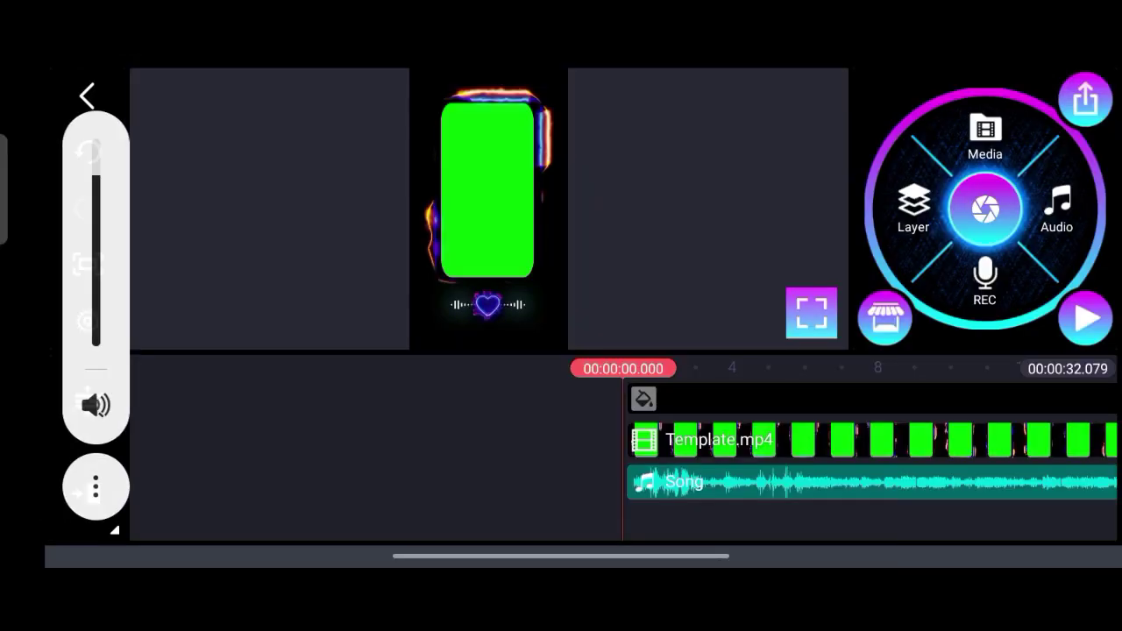
Mute the phone's playback volume and bring up the layer-type list
key(XF86AudioLowerVolume)
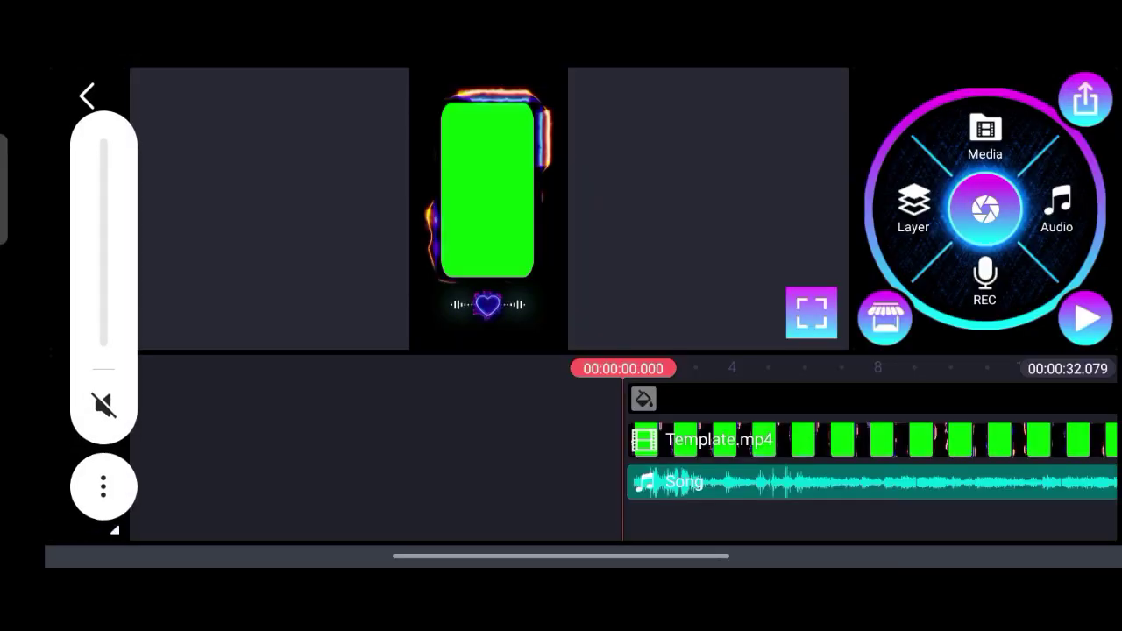
click(913, 208)
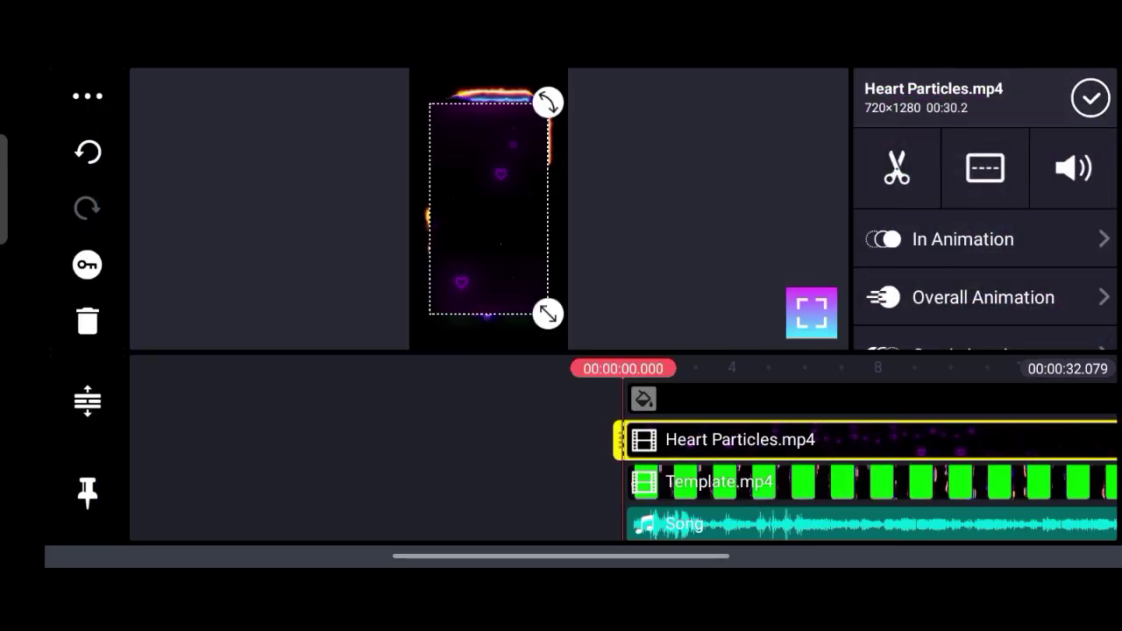
Make the Heart Particles layer fill the whole frame
click(984, 168)
click(1042, 166)
click(1090, 98)
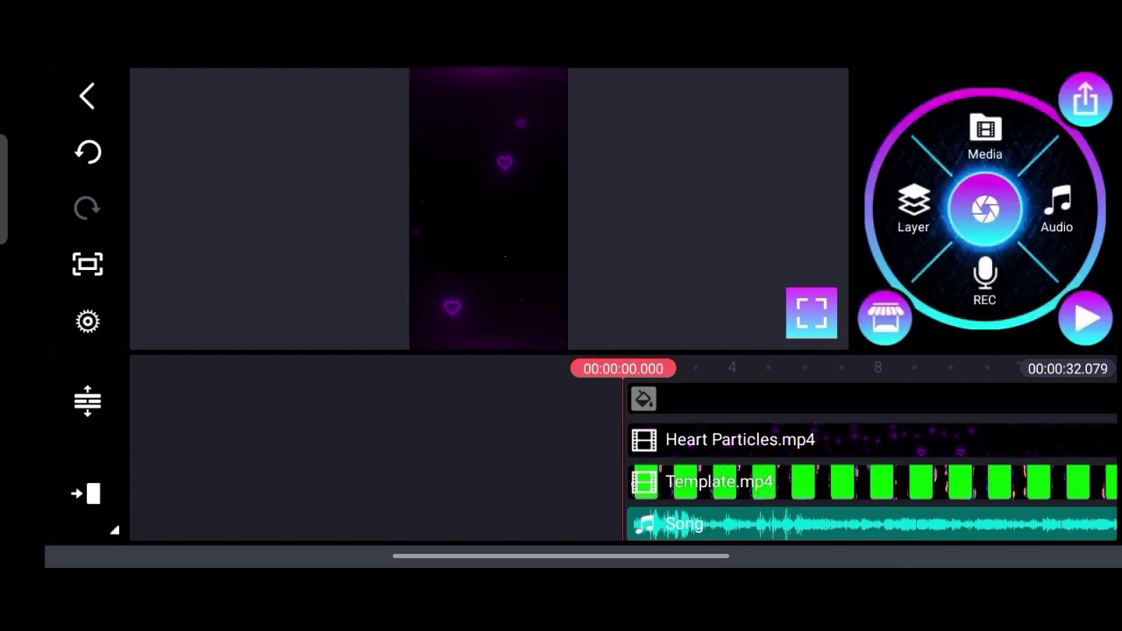
Set the Heart Particles layer's blending mode to Screen
click(740, 439)
scroll(985, 219, down, 3)
scroll(1004, 253, down, 3)
scroll(1043, 201, down, 3)
scroll(1064, 220, down, 3)
scroll(1026, 218, down, 3)
scroll(1026, 218, down, 3)
click(1007, 151)
scroll(1006, 291, down, 3)
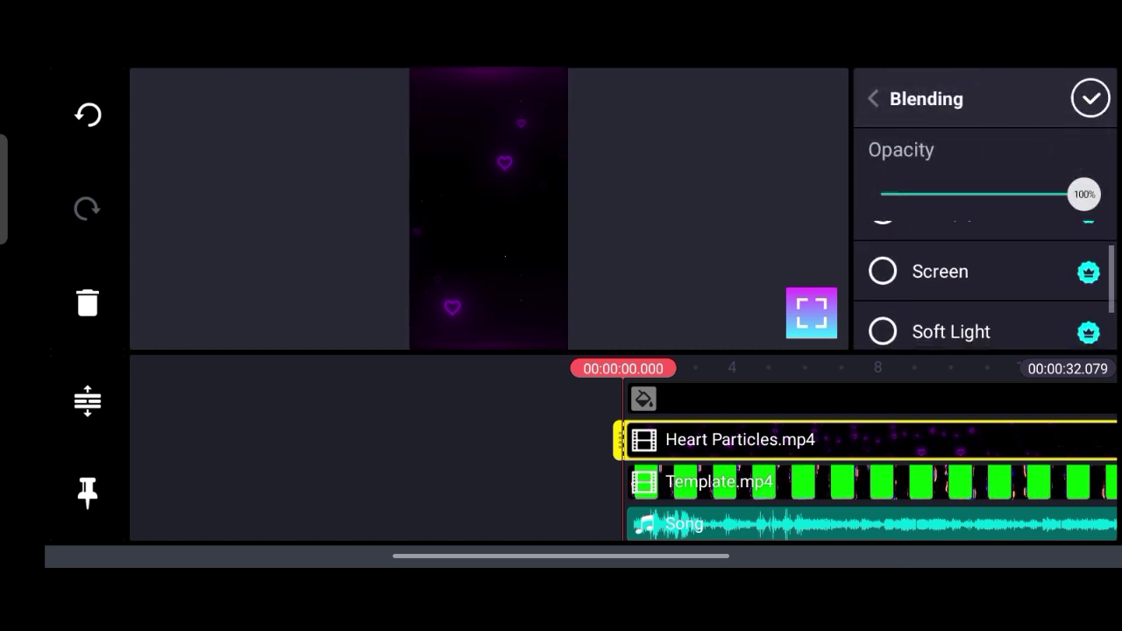
click(996, 278)
click(1090, 98)
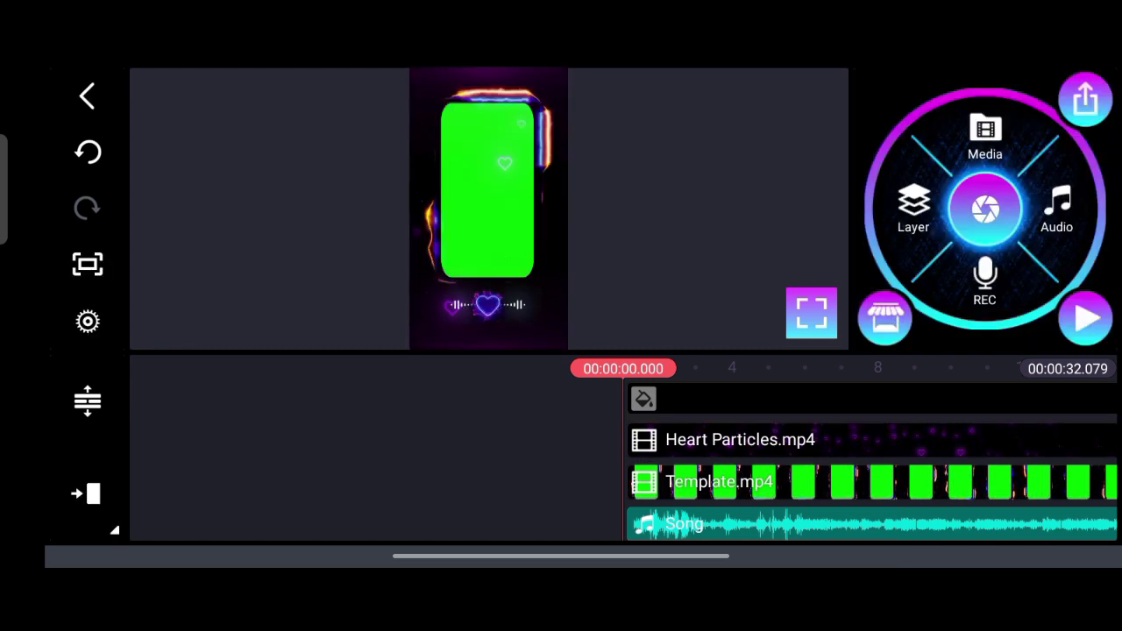
click(913, 209)
click(860, 115)
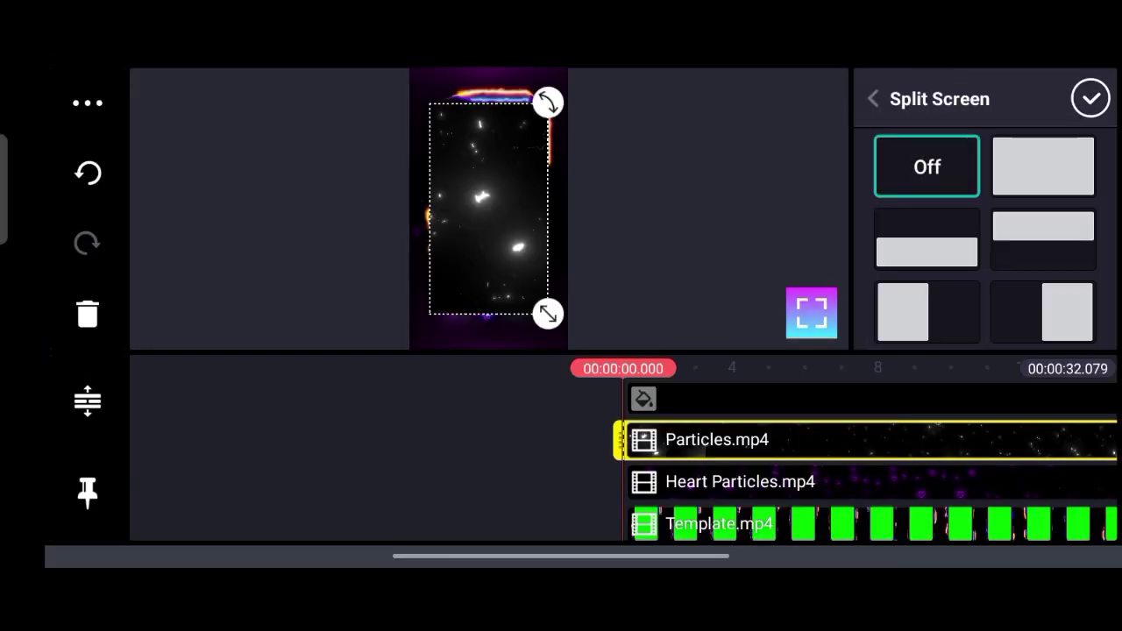
Make Particles.mp4 fill the frame and blend it in Screen mode
click(1090, 98)
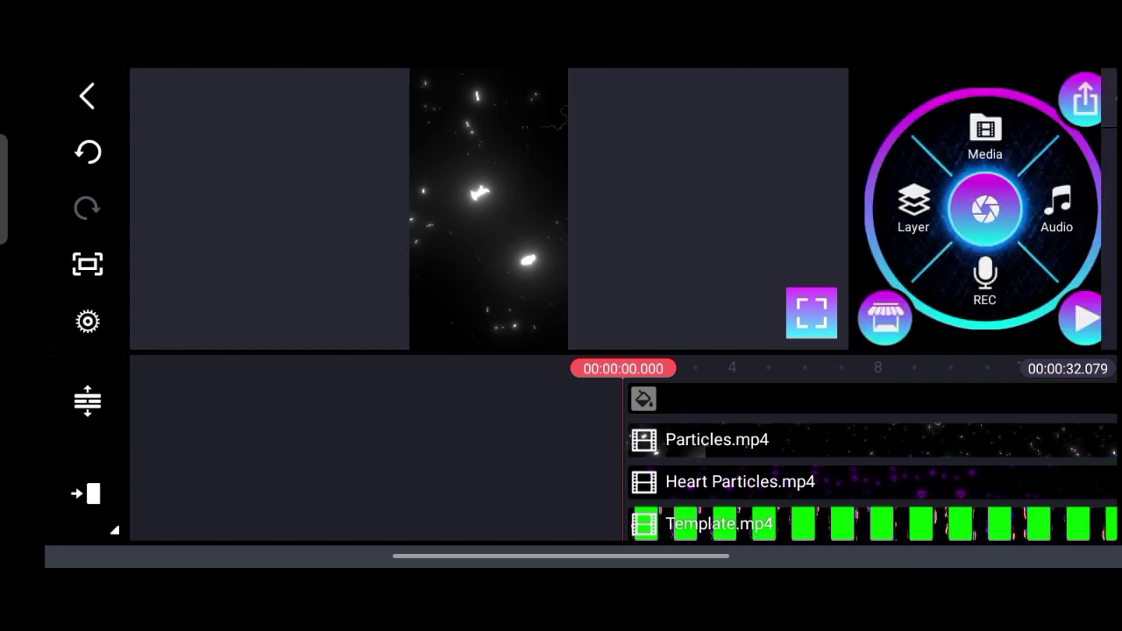
click(959, 438)
mouse_move(1022, 255)
mouse_down()
mouse_move(1028, 179)
mouse_move(1054, 143)
mouse_up()
drag(1040, 246, 1038, 175)
click(1035, 190)
mouse_move(981, 315)
mouse_down()
mouse_move(981, 194)
mouse_move(981, 255)
mouse_up()
click(940, 265)
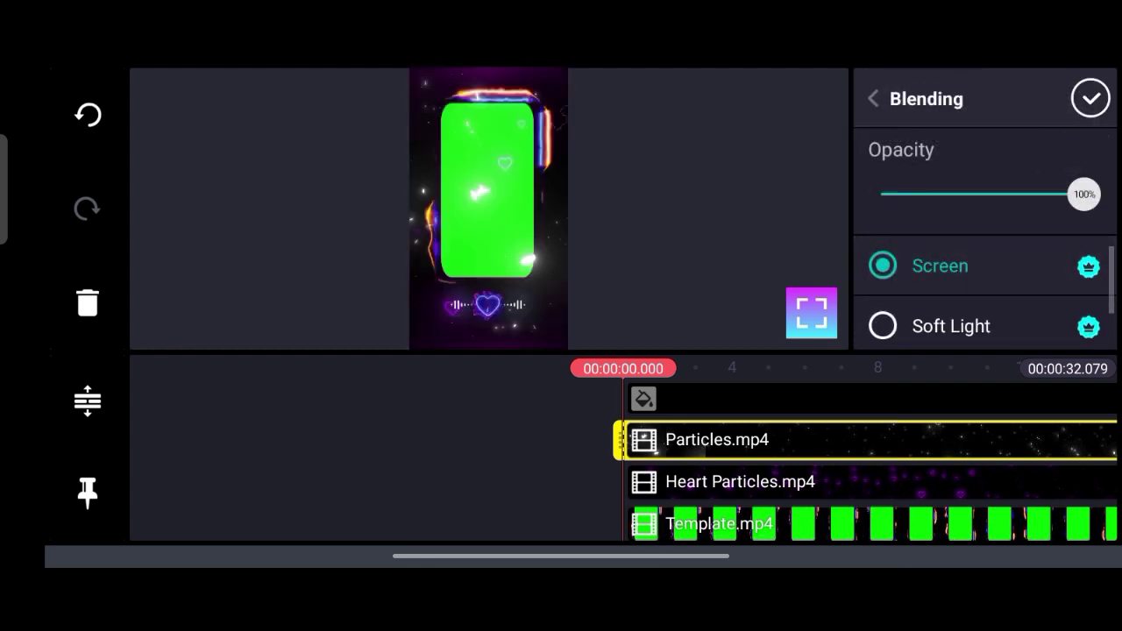
click(1090, 99)
click(913, 210)
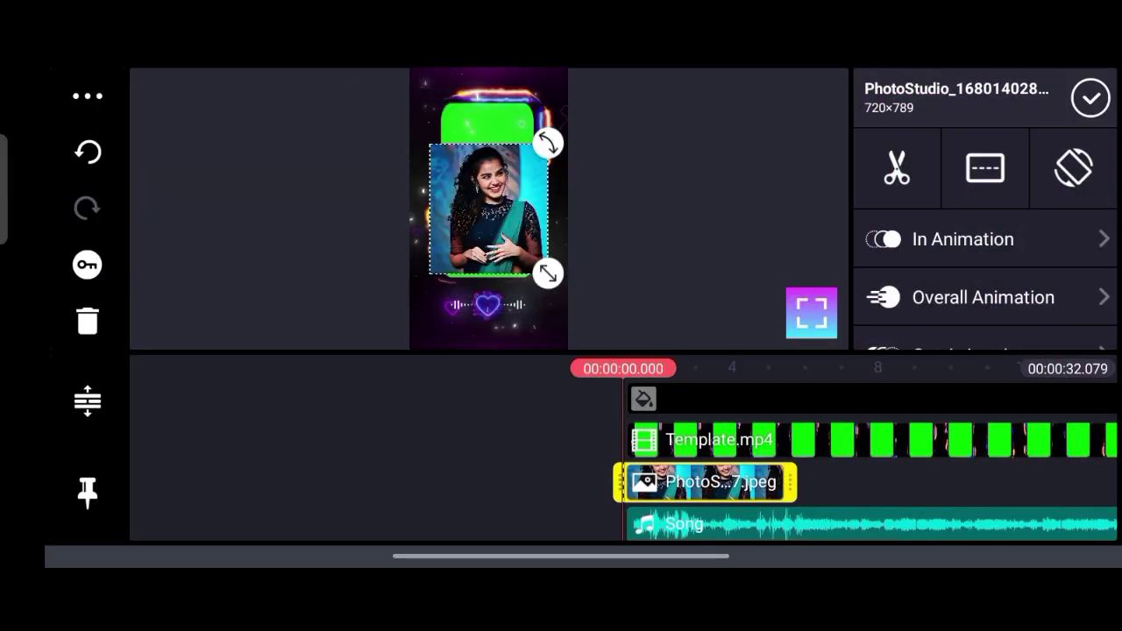
Lengthen the photo layer on the timeline, then enlarge and position it in the frame
mouse_move(791, 482)
mouse_down()
mouse_move(643, 476)
mouse_move(889, 523)
mouse_move(1097, 445)
mouse_move(972, 498)
mouse_up()
drag(526, 438, 963, 438)
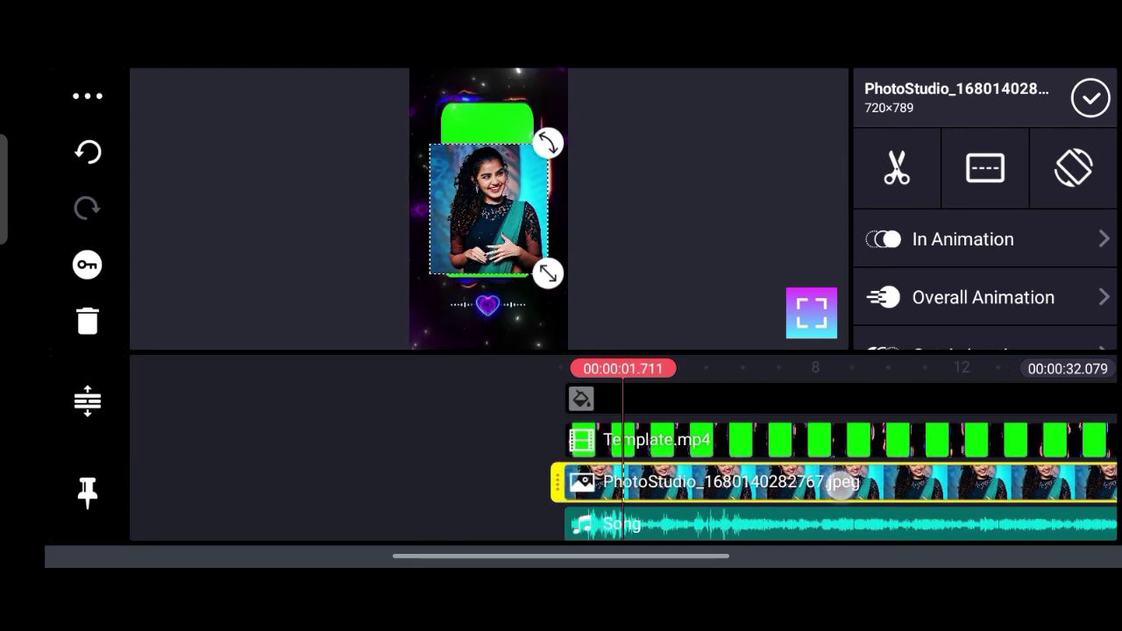
drag(789, 439, 649, 438)
mouse_move(547, 273)
mouse_down()
mouse_move(561, 262)
mouse_move(580, 299)
mouse_up()
drag(529, 247, 508, 229)
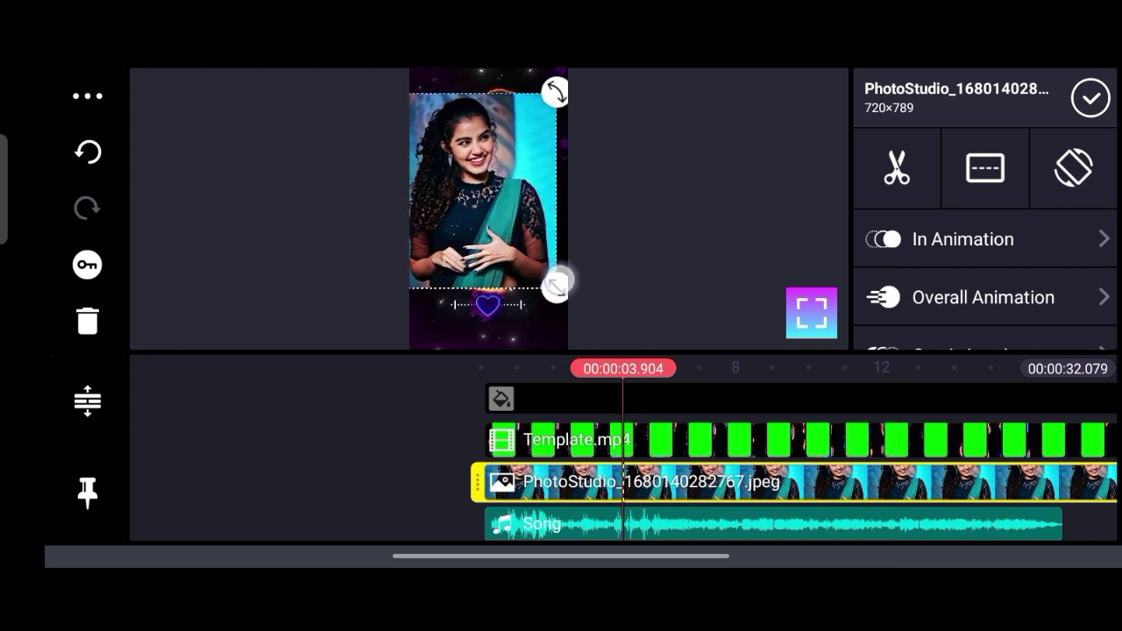
drag(561, 283, 575, 301)
drag(508, 256, 528, 274)
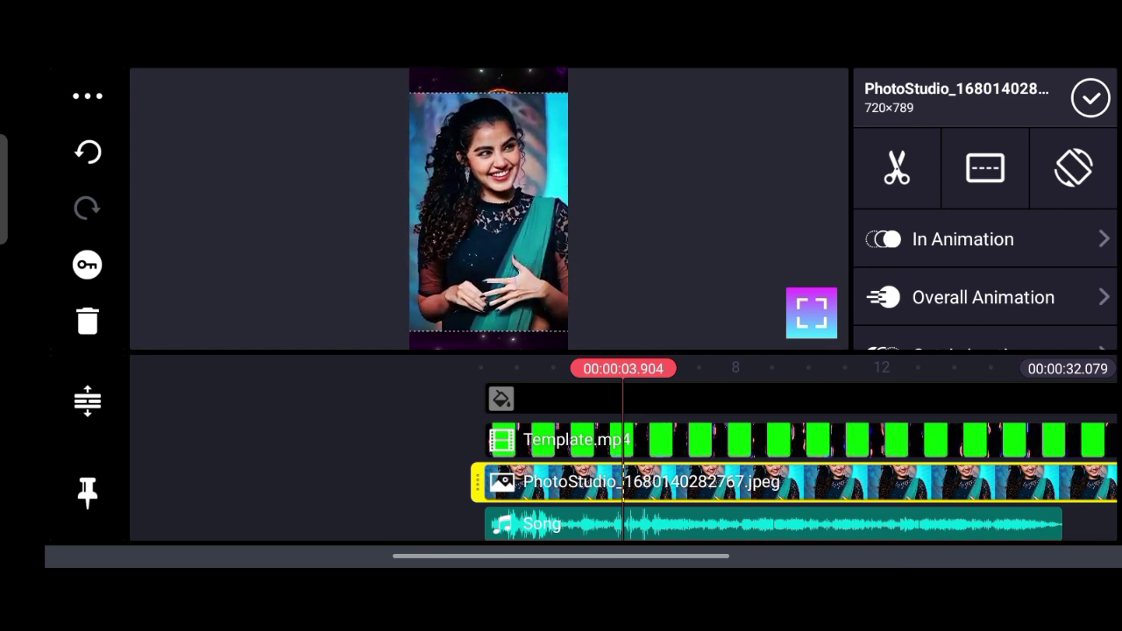
Send the photo layer behind all other layers
click(87, 96)
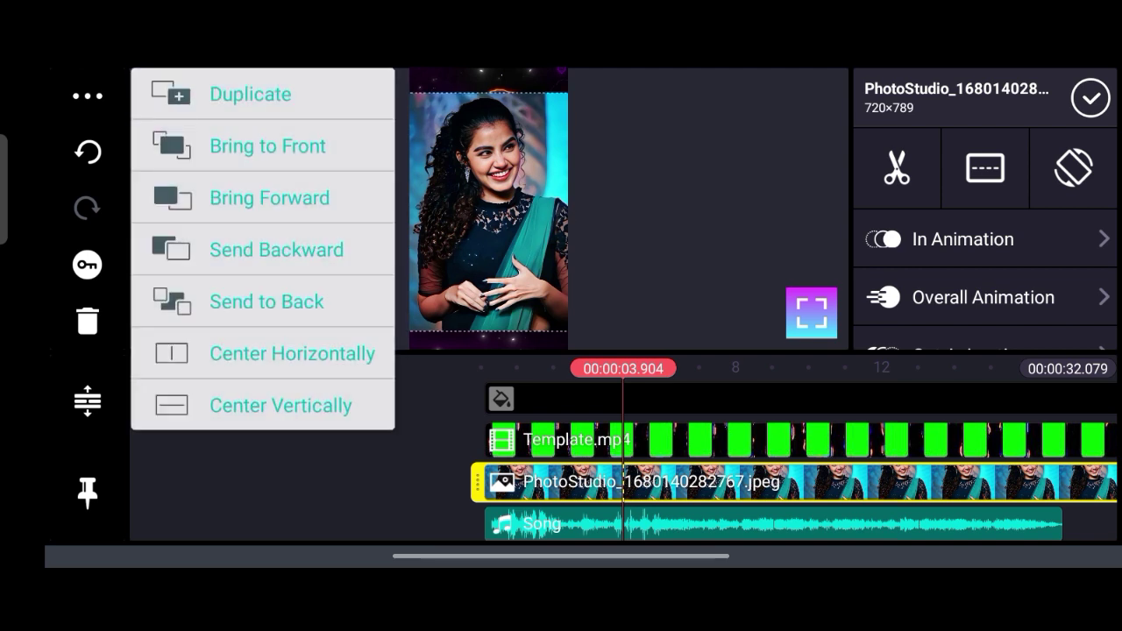
click(268, 301)
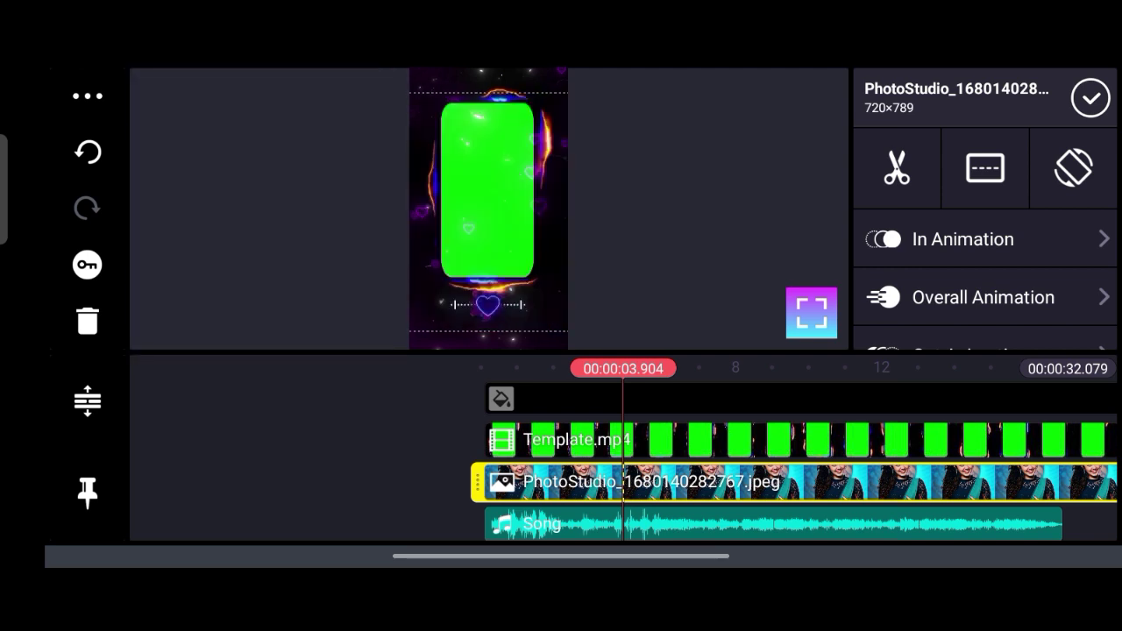
click(1090, 98)
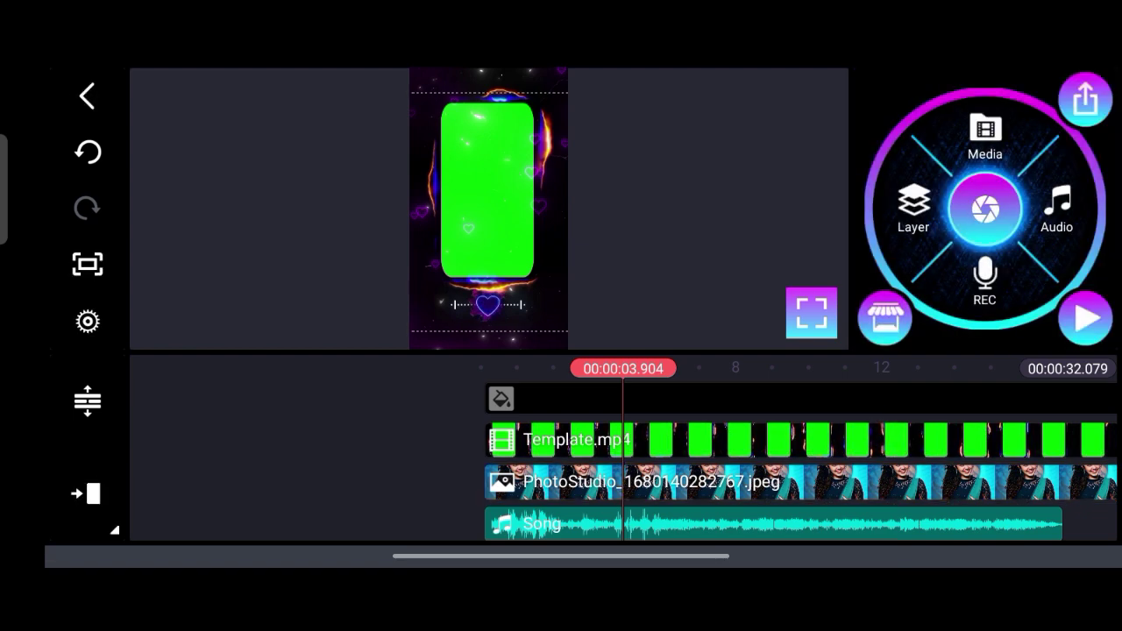
Enable chroma key on Template.mp4 to remove its green area
click(864, 441)
mouse_move(1028, 300)
mouse_down()
mouse_move(1073, 109)
mouse_move(1017, 233)
mouse_up()
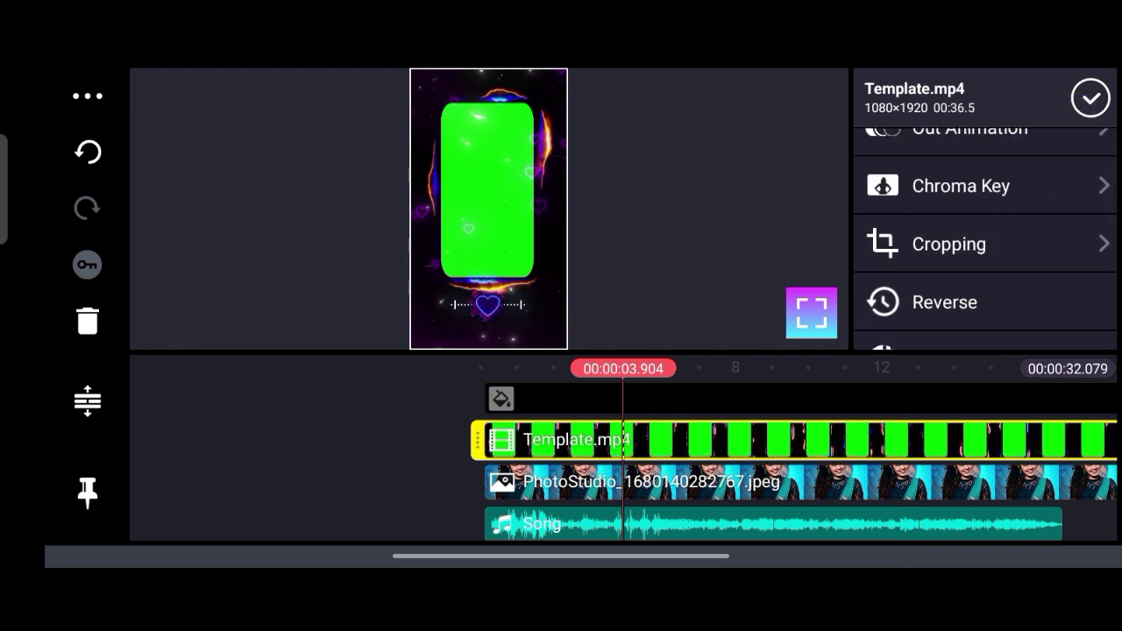
click(1038, 184)
click(1080, 161)
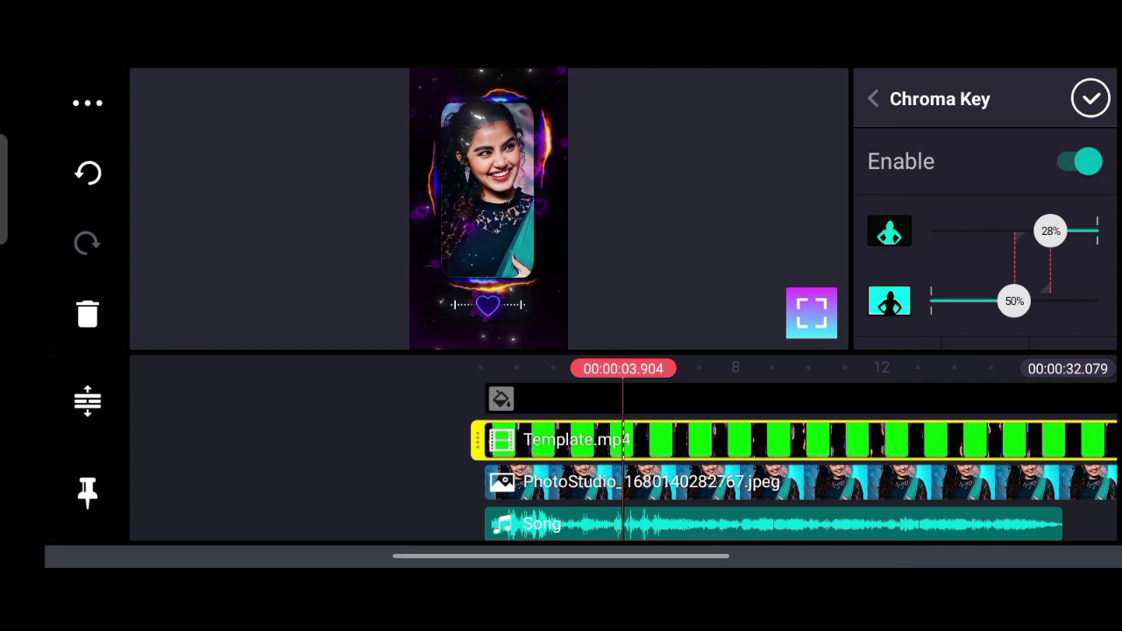
click(1090, 98)
drag(789, 491, 789, 443)
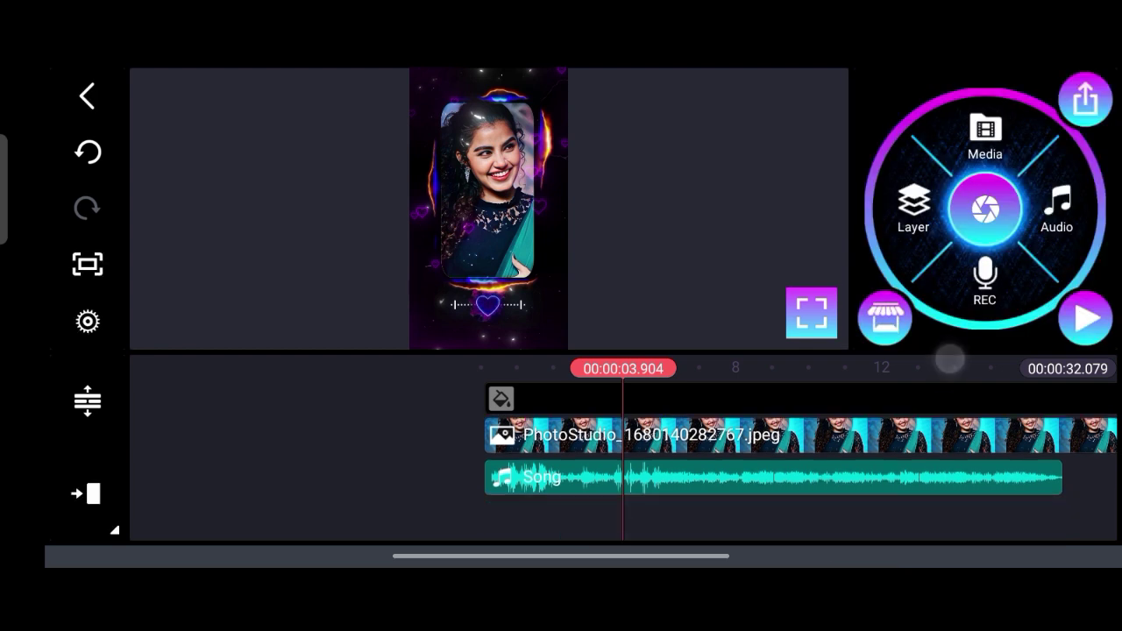
Find the song's end and trim the photo clip at that point
click(934, 473)
drag(876, 482, 439, 482)
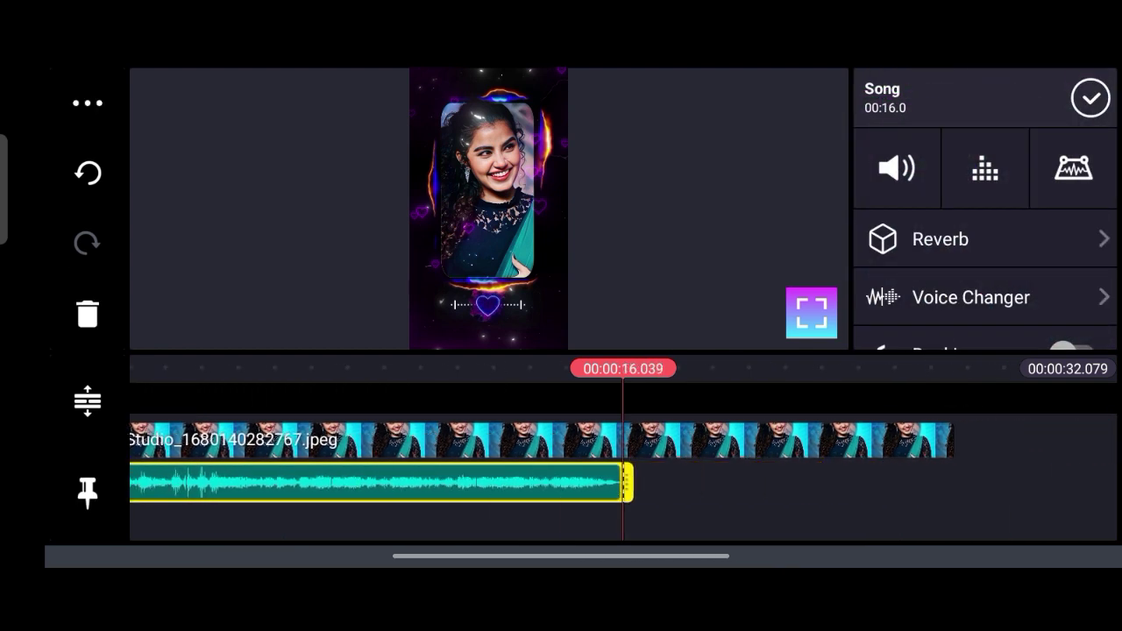
drag(874, 472, 873, 520)
click(891, 476)
click(789, 449)
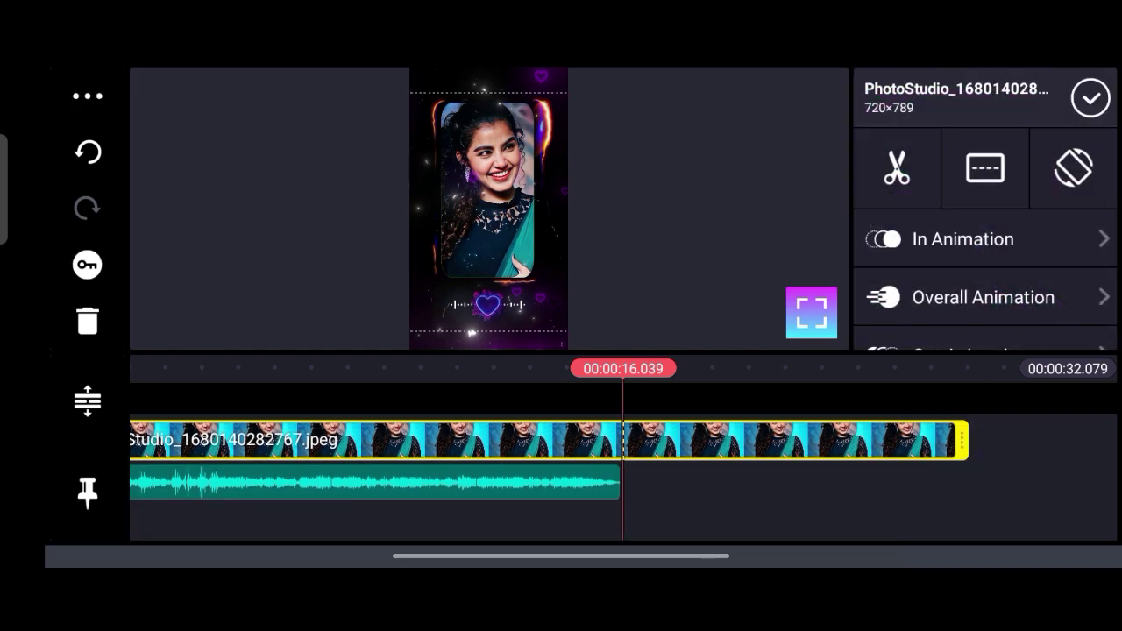
click(897, 167)
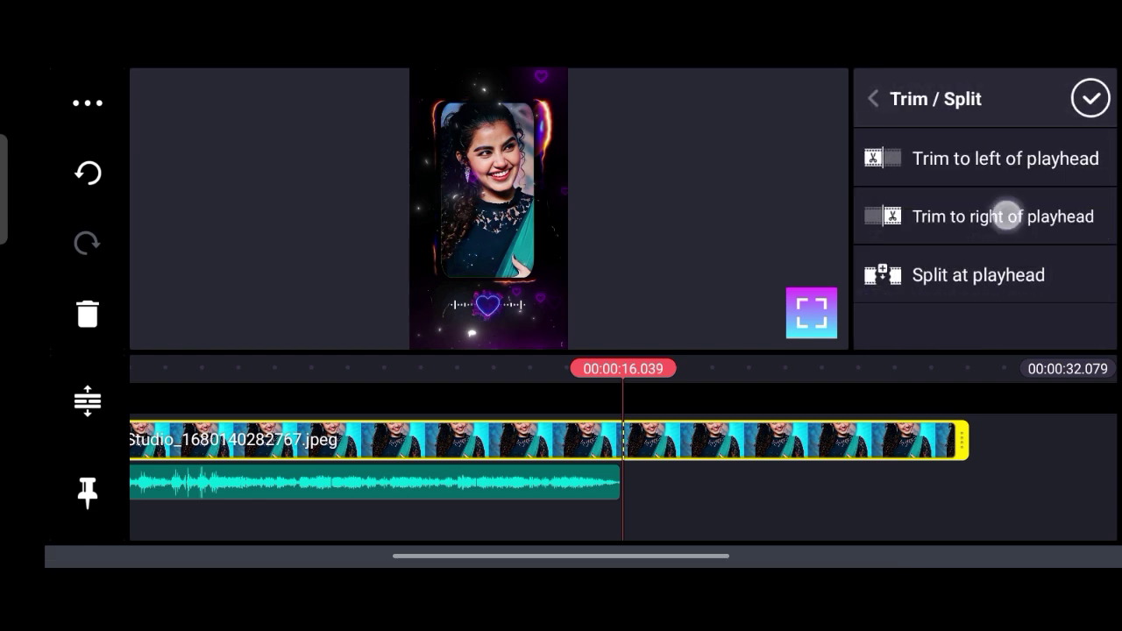
click(1002, 218)
click(919, 486)
Trim Template.mp4 and Heart Particles at the song's end
click(905, 471)
click(897, 167)
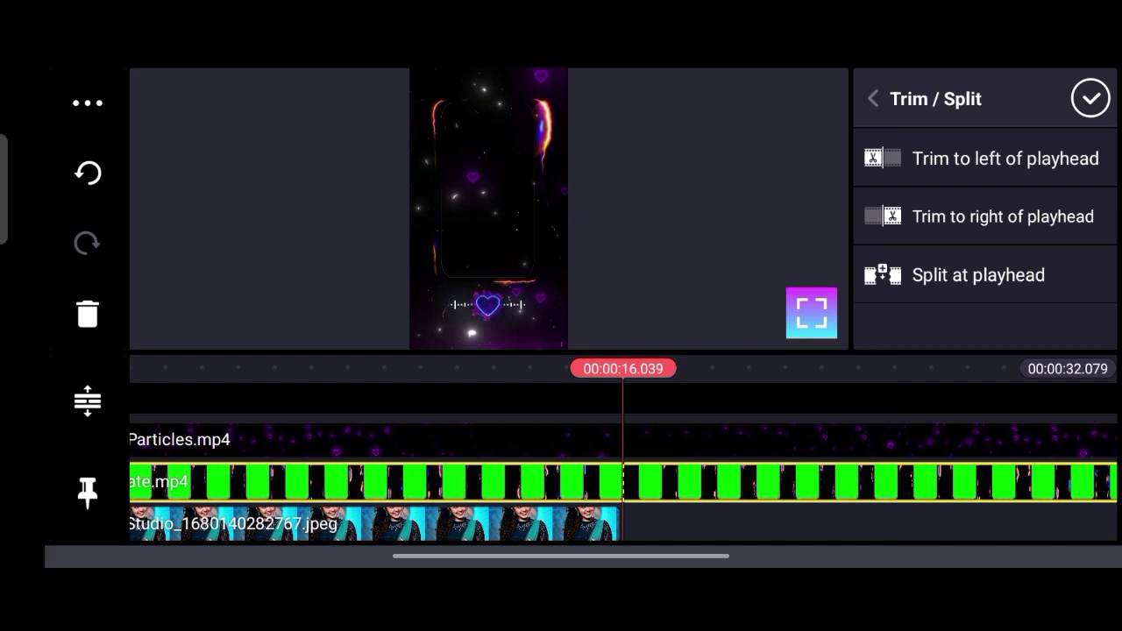
click(1002, 216)
click(892, 500)
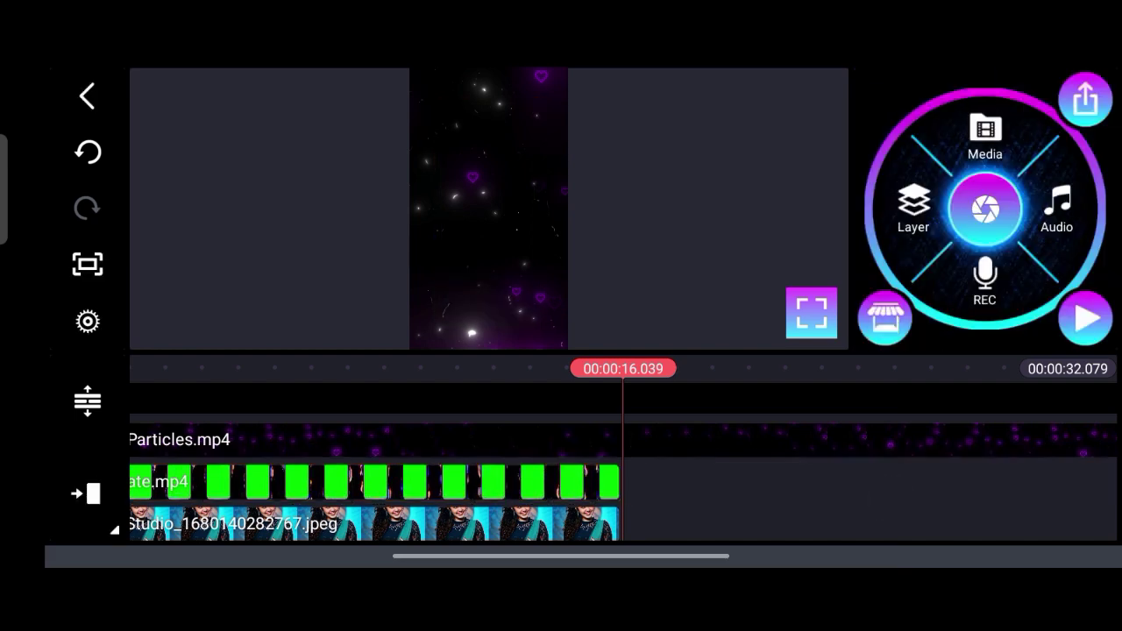
click(894, 438)
click(910, 168)
click(1031, 215)
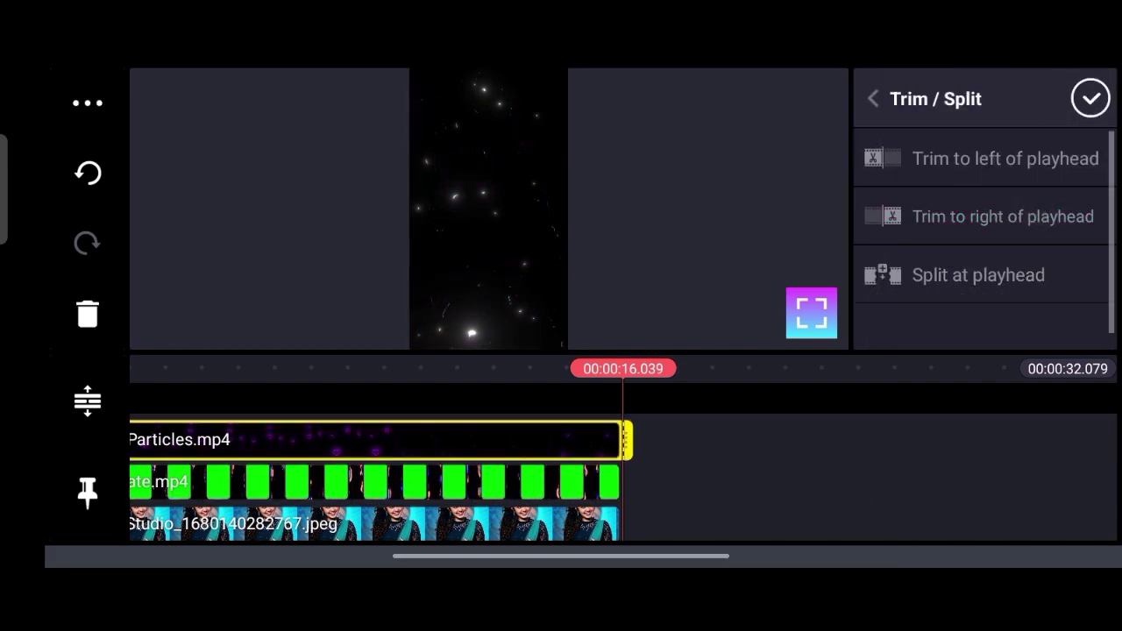
click(900, 469)
mouse_move(914, 494)
mouse_down()
mouse_move(914, 523)
mouse_move(1052, 453)
mouse_move(994, 335)
mouse_up()
Trim Particles.mp4 at the song's end
click(580, 478)
drag(816, 465, 871, 528)
click(863, 465)
click(826, 481)
click(903, 168)
click(1006, 219)
click(887, 475)
Trim the black background at the song's end and scroll back to the start
click(888, 406)
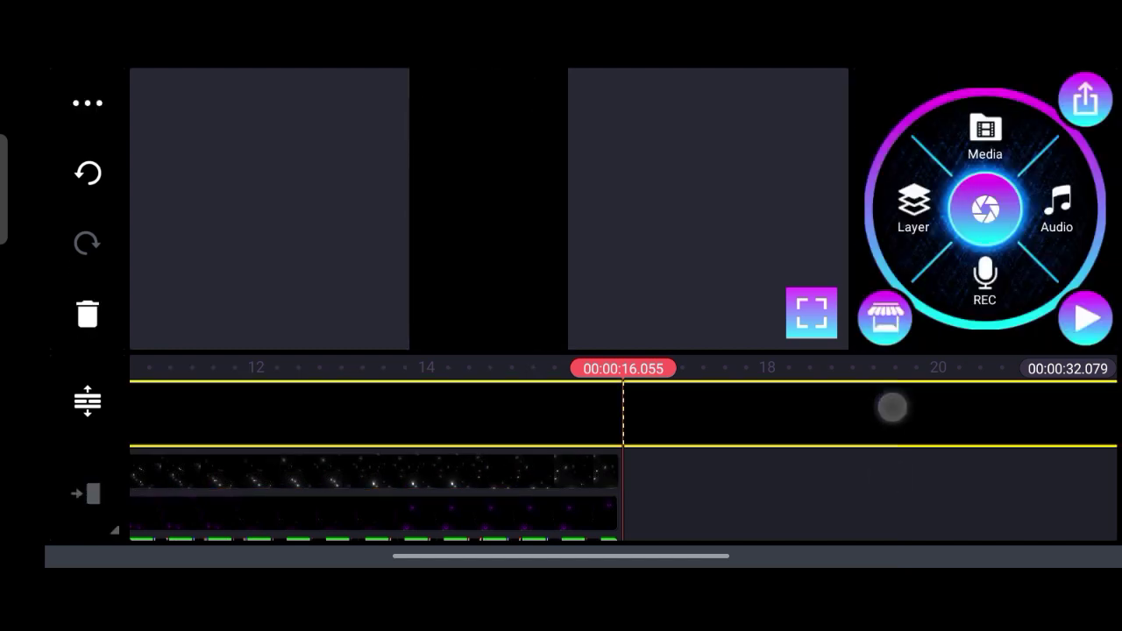
click(984, 168)
click(1016, 216)
click(889, 488)
drag(789, 421, 1055, 421)
mouse_move(701, 422)
mouse_down()
mouse_move(1067, 422)
mouse_move(859, 461)
mouse_move(851, 476)
mouse_move(1002, 430)
mouse_move(890, 448)
mouse_move(903, 468)
mouse_move(917, 416)
mouse_move(964, 405)
mouse_up()
Nudge the photo slightly within the frame
click(925, 455)
drag(541, 208, 549, 206)
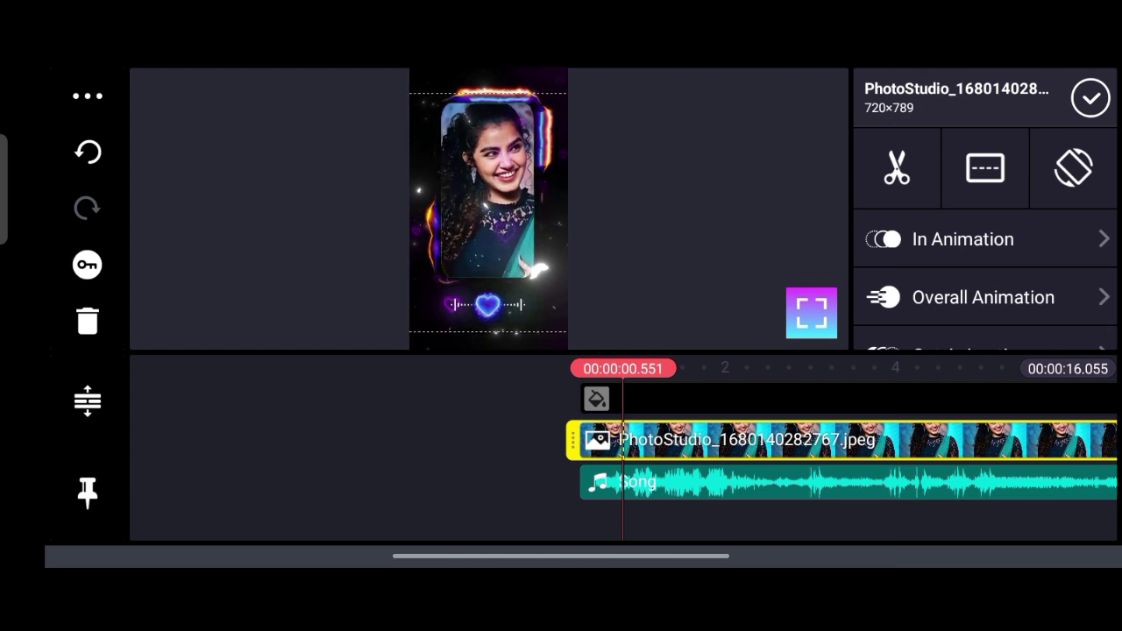
click(1090, 98)
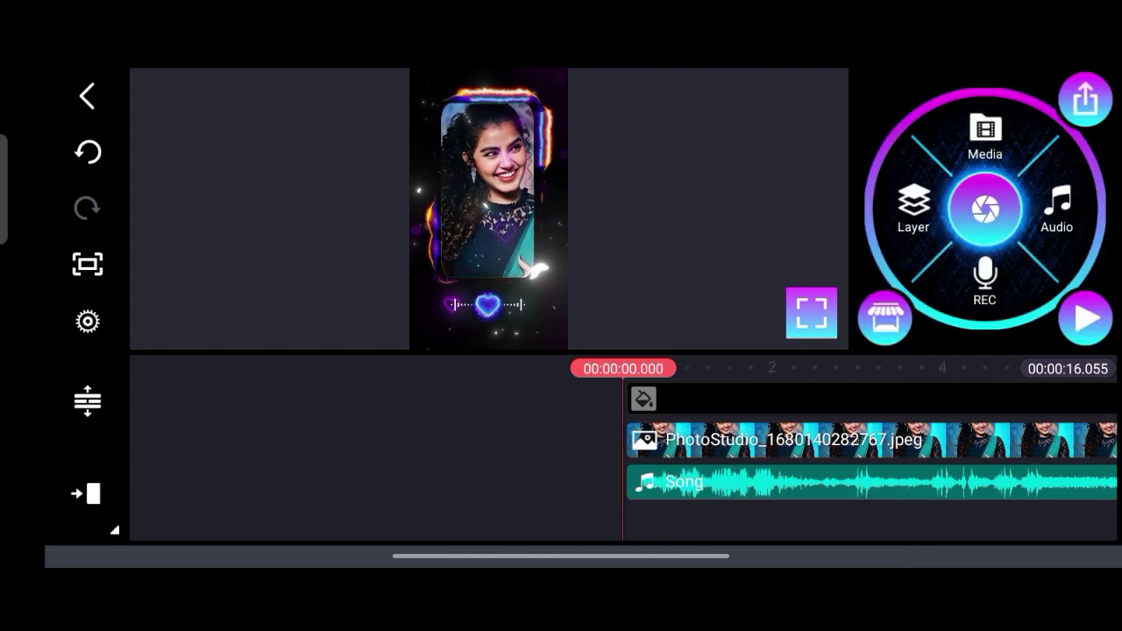
Export the video at FHD 1080p, 30 fps
click(1085, 98)
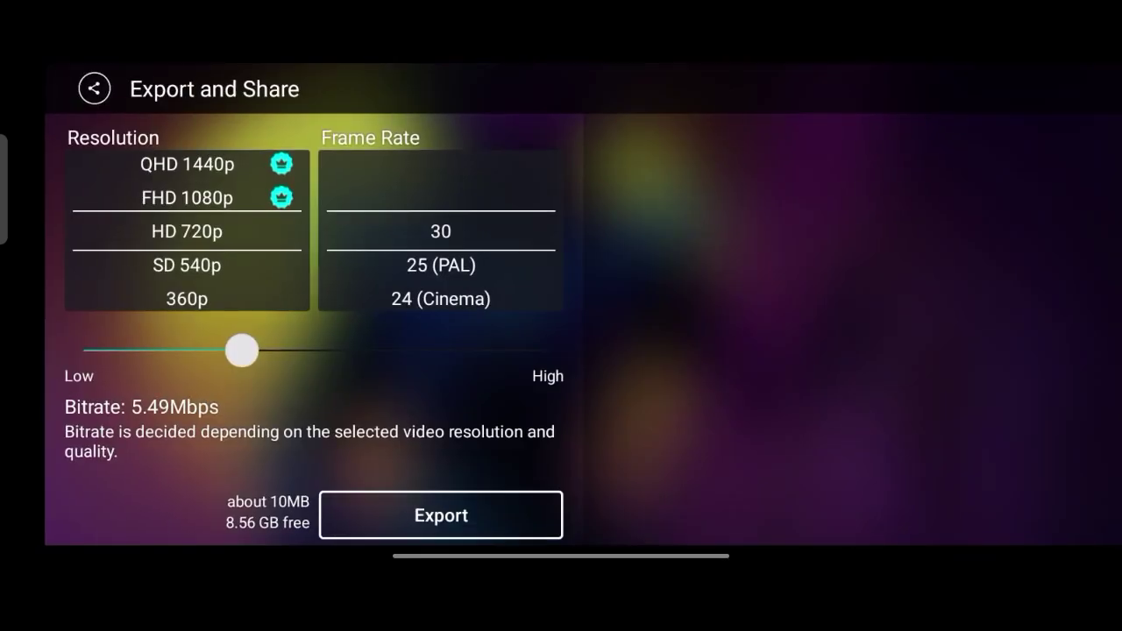
drag(240, 254, 240, 288)
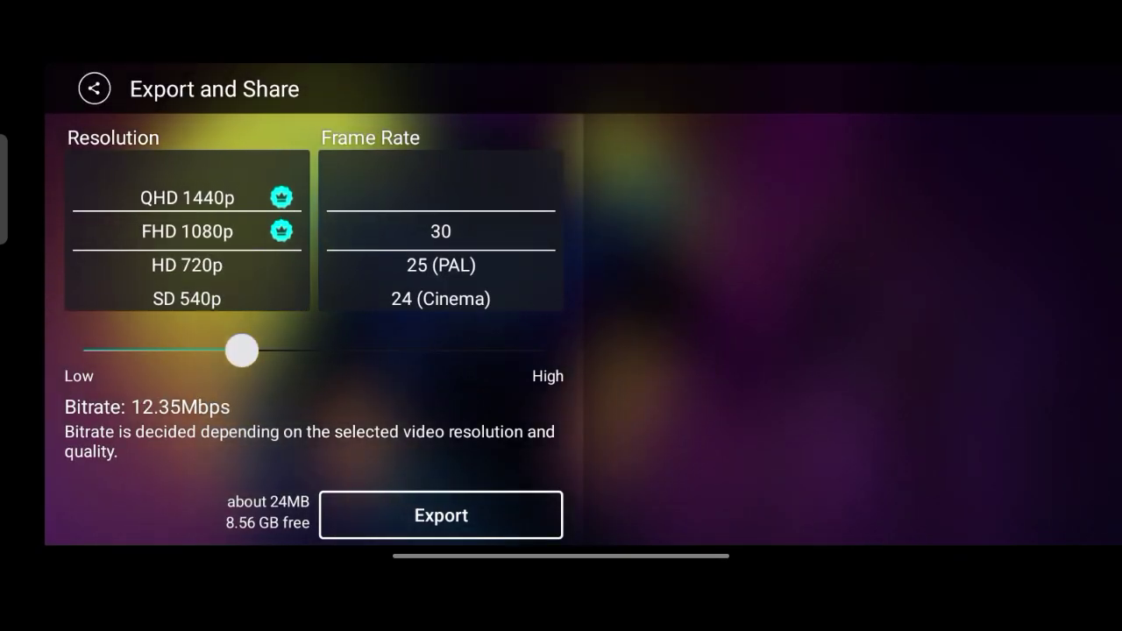
click(441, 515)
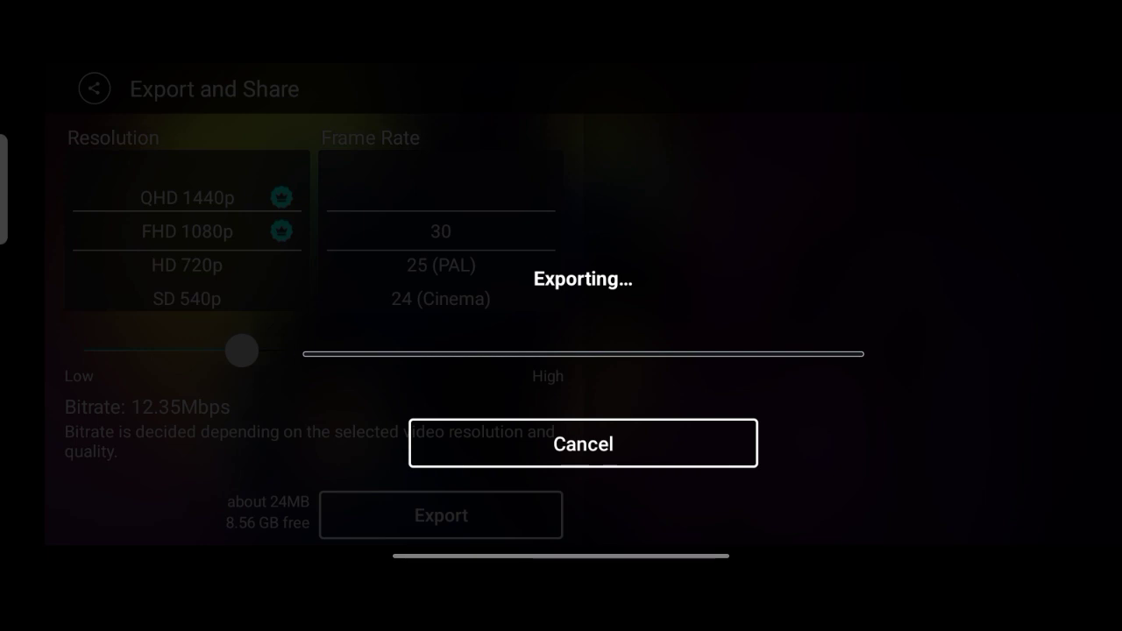